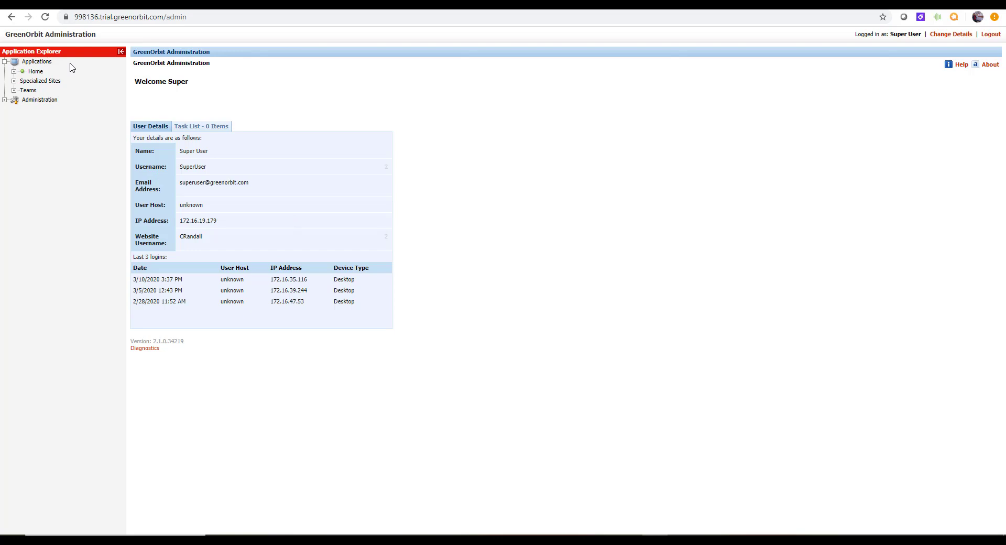
- Expand the Administration node in the Application Explorer tree
click(4, 101)
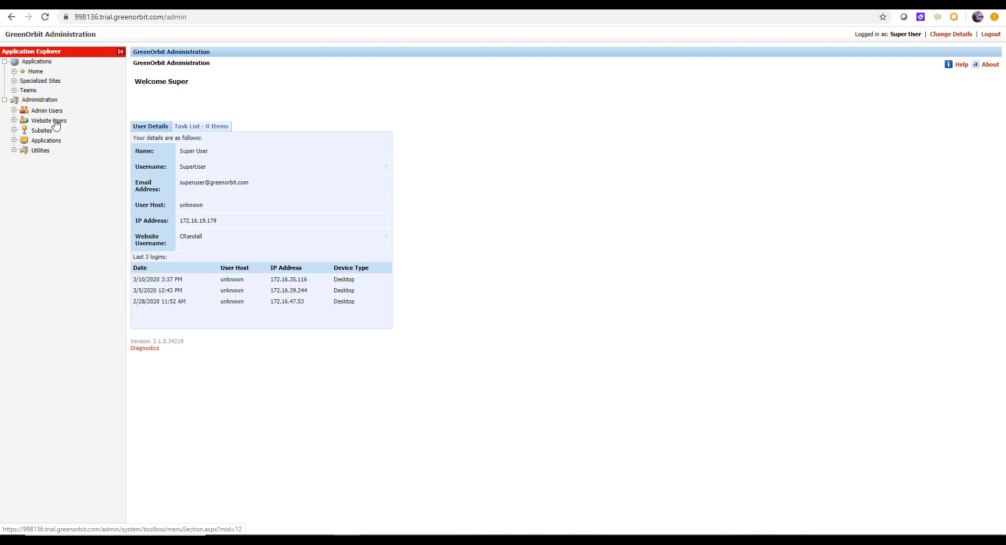
- Go to Website Users and start the Add Website User wizard
click(56, 121)
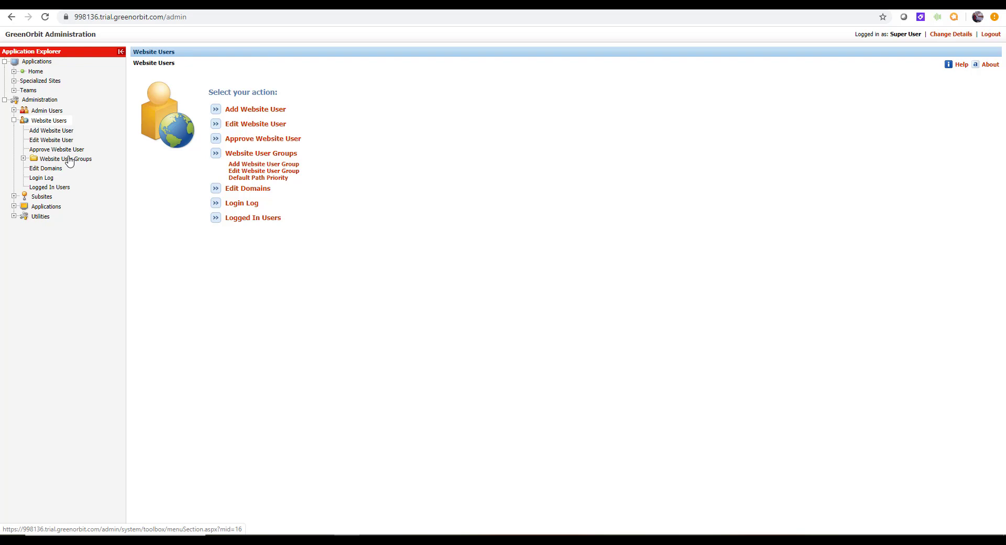
click(51, 132)
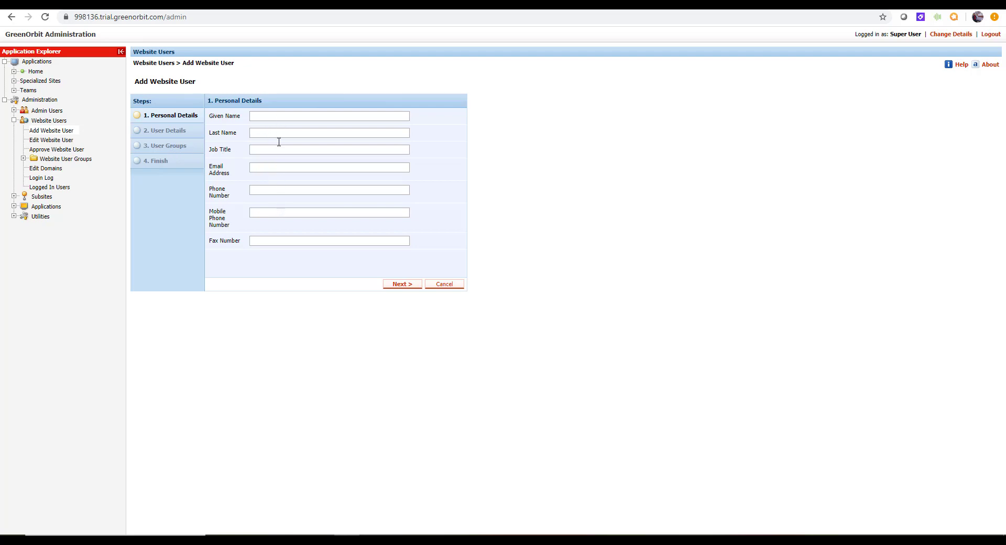
- Enter the new user's given name, last name and job title 'IT Trainer'
click(269, 116)
text(Joe Smit)
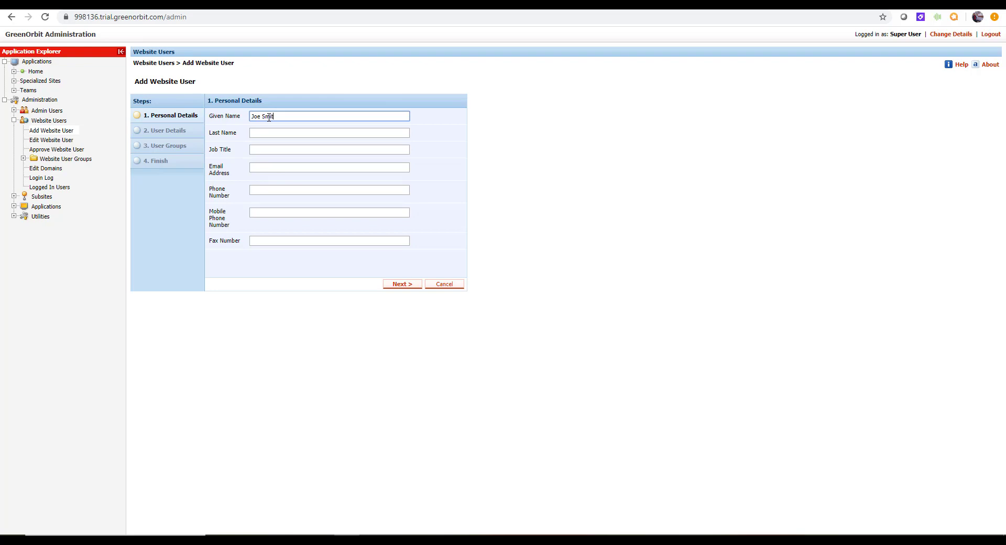
text(h)
key(BackSpace)
key(BackSpace)
key(BackSpace)
key(BackSpace)
key(Tab)
text(Smith)
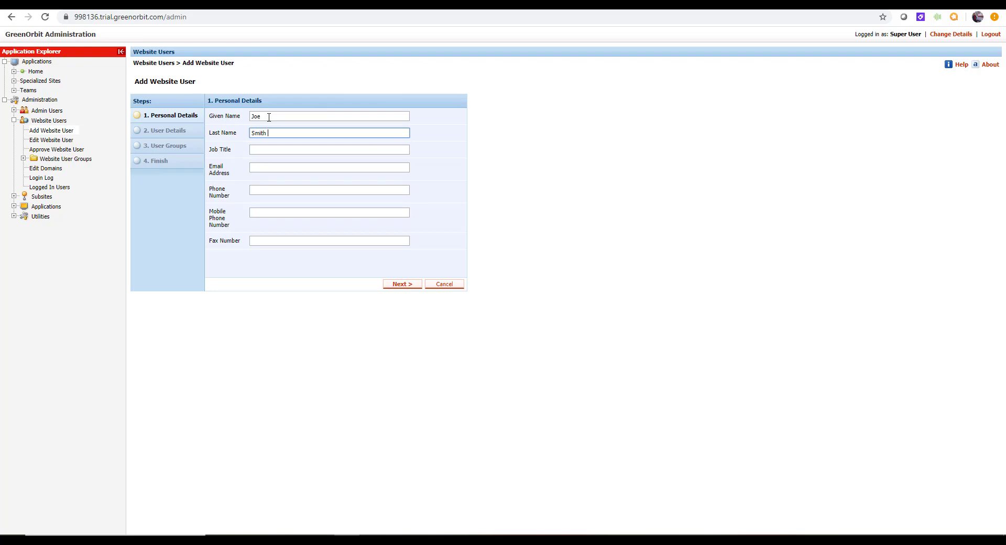
key(Tab)
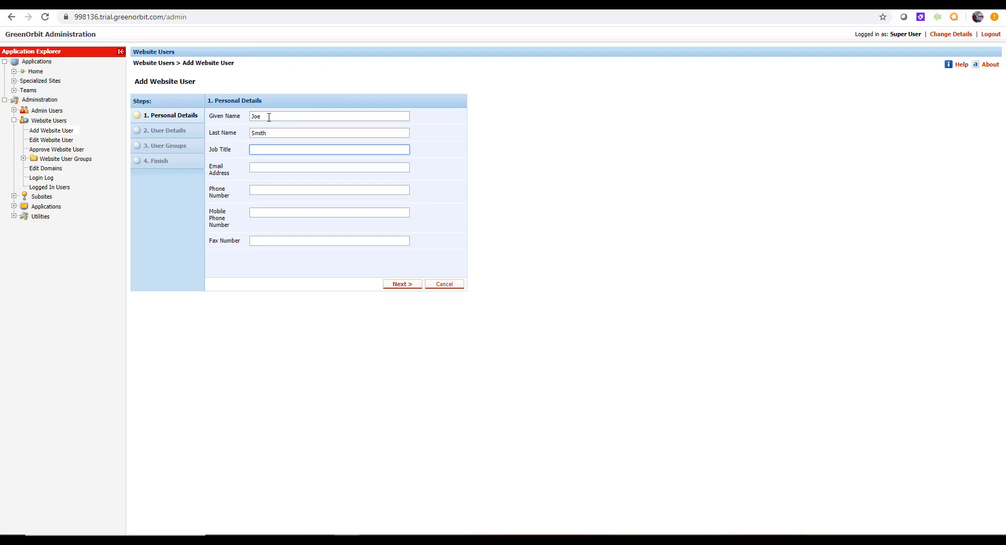
text(IT Trainier)
key(BackSpace)
key(BackSpace)
text(ner)
key(Tab)
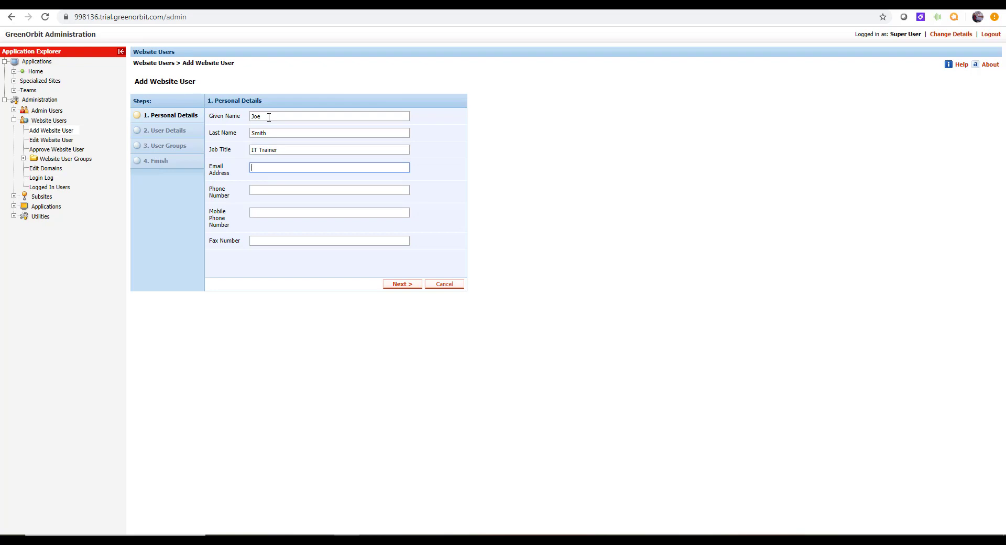
- Fill in the user's e-mail address, phone number and mobile number, leaving fax blank
key(Tab)
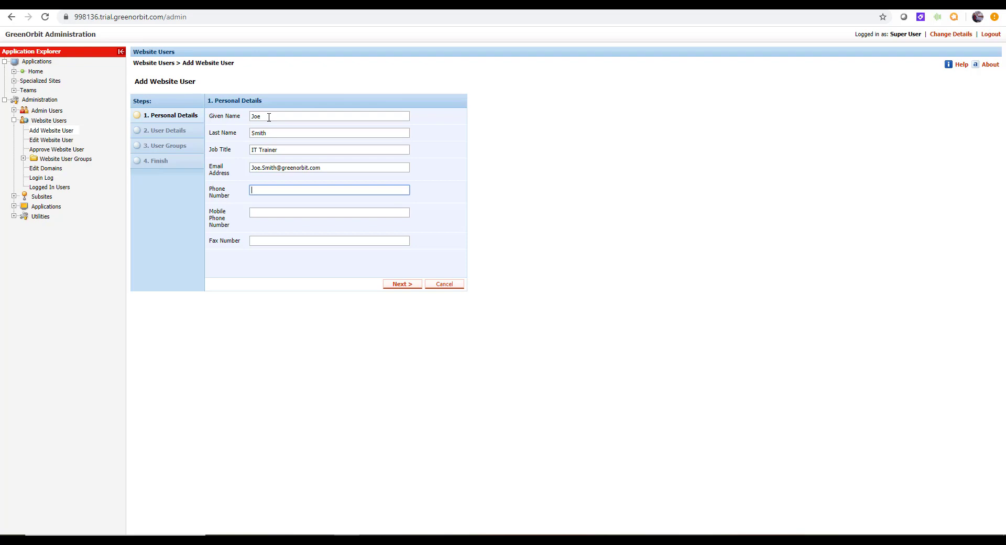
key(Tab)
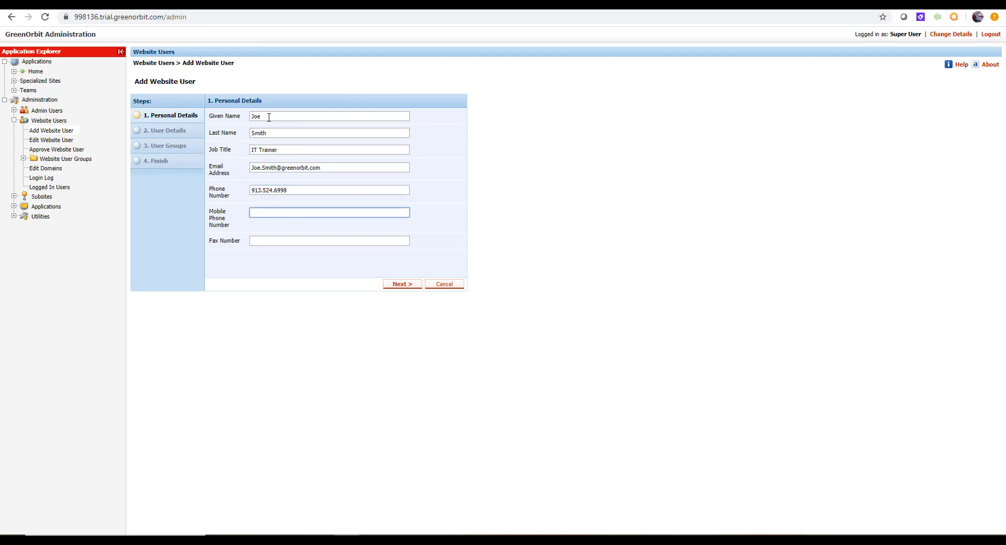
key(Tab)
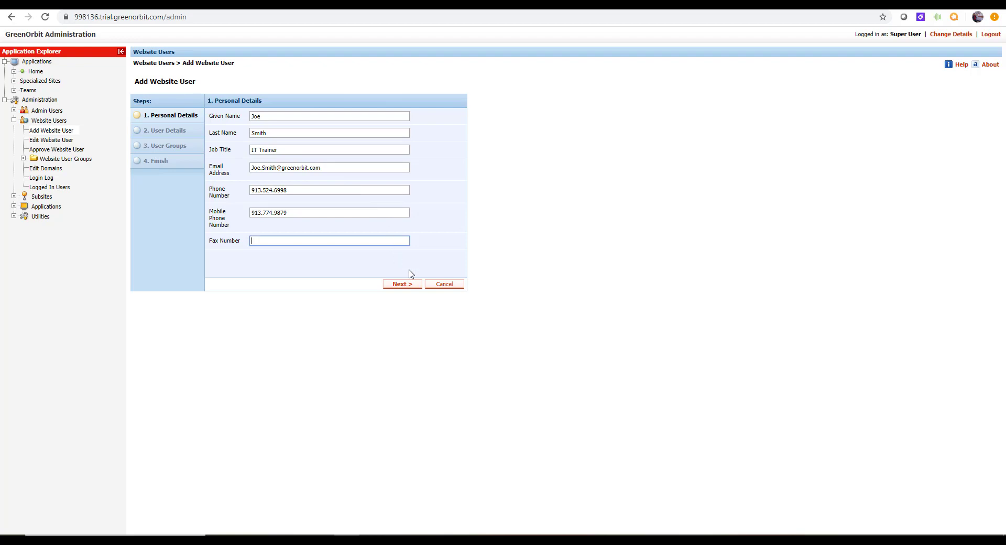
- On User Details, replace the generated password with a chosen password and continue
click(402, 286)
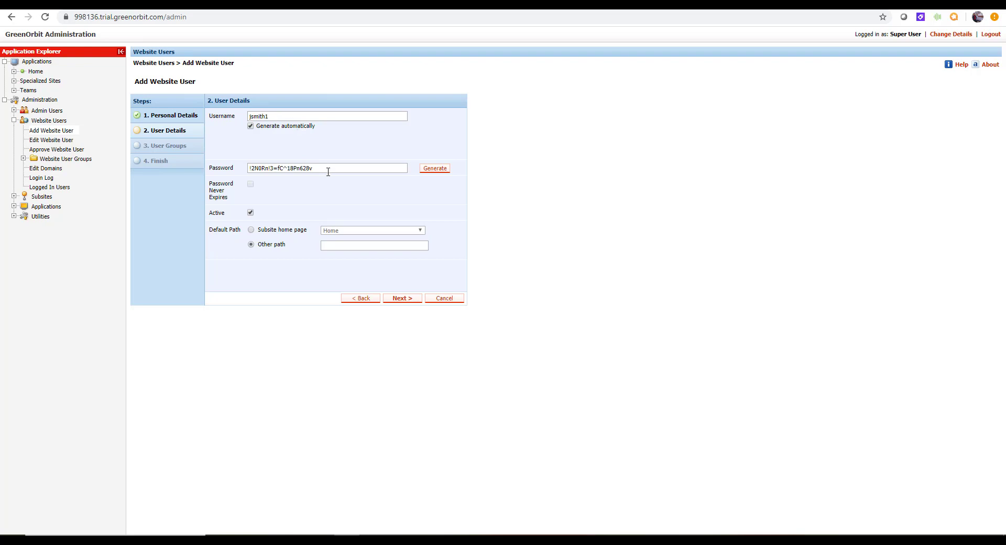
click(358, 171)
key(BackSpace)
key(BackSpace)
key(BackSpace)
key(BackSpace)
key(BackSpace)
key(BackSpace)
key(BackSpace)
key(BackSpace)
key(BackSpace)
key(BackSpace)
key(BackSpace)
key(BackSpace)
key(BackSpace)
key(BackSpace)
key(BackSpace)
key(BackSpace)
key(BackSpace)
key(BackSpace)
key(BackSpace)
key(BackSpace)
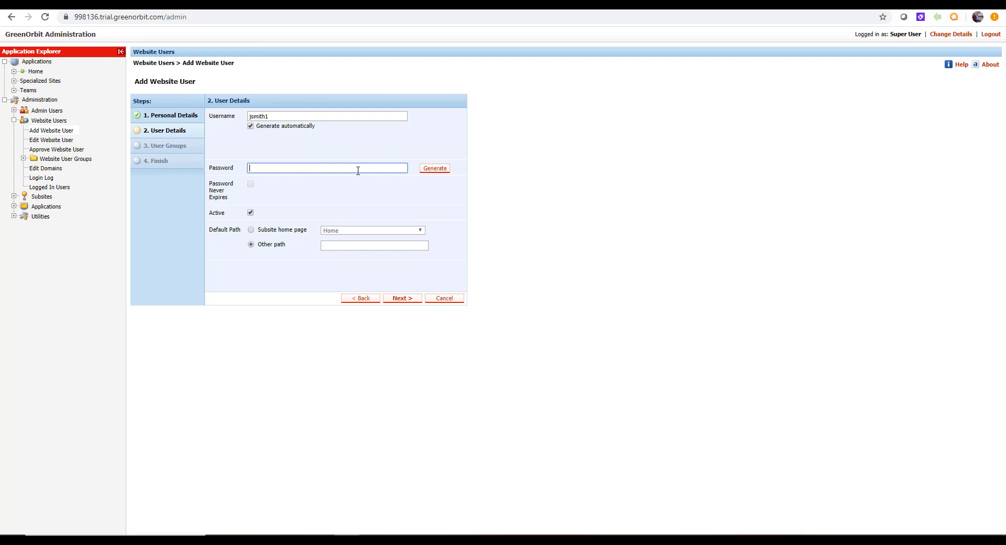
text(Password0101!)
click(403, 298)
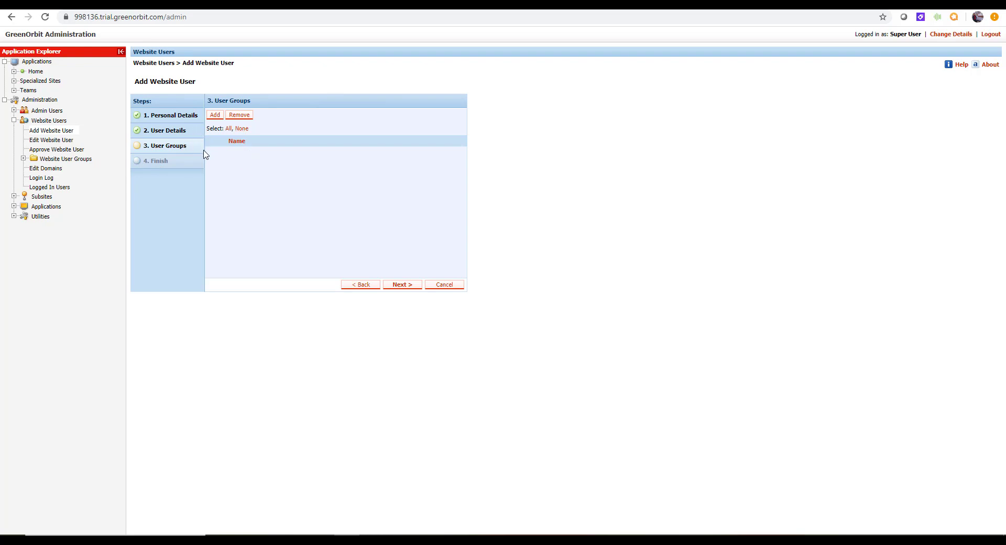
- Skip the User Groups step without assigning any groups
click(398, 285)
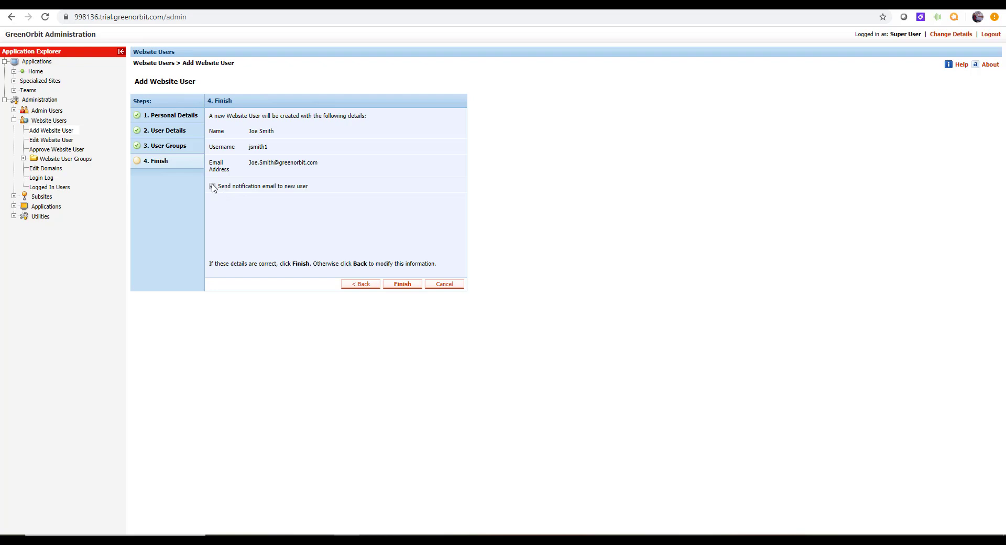
- Finish creating the user with a notification e-mail sent to them
click(213, 186)
click(403, 287)
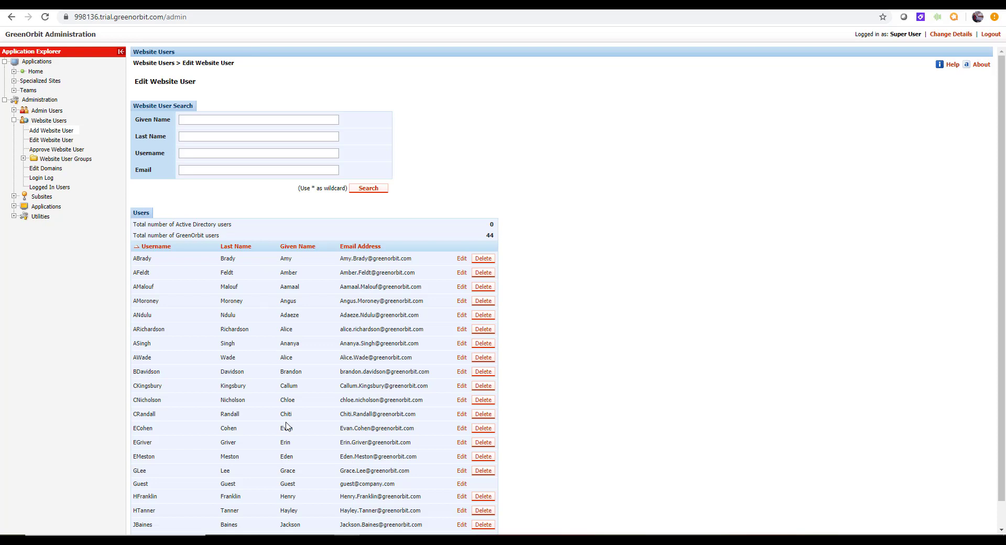
- Browse both pages of the 44-user list, then switch from Website Users to Admin Users
scroll(288, 427, down, 1)
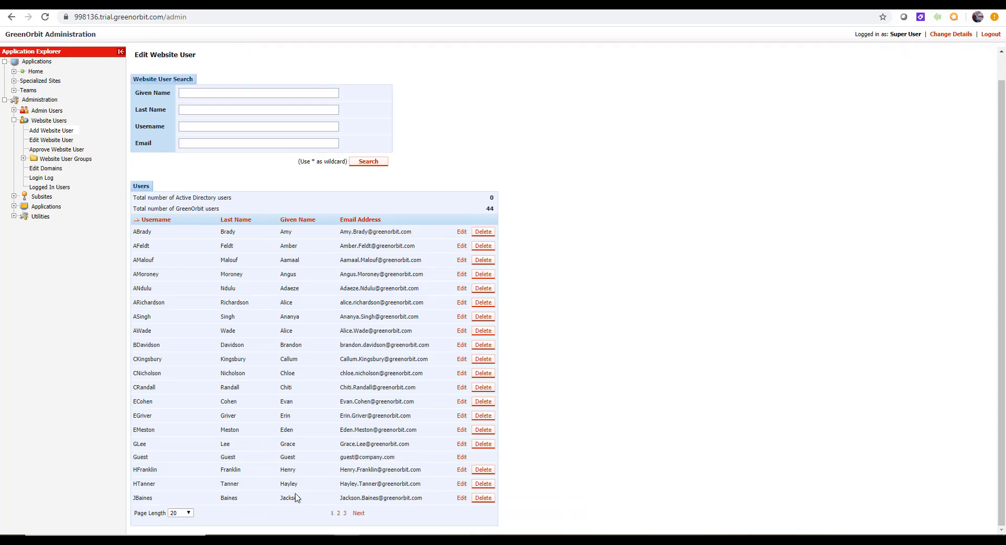
click(345, 514)
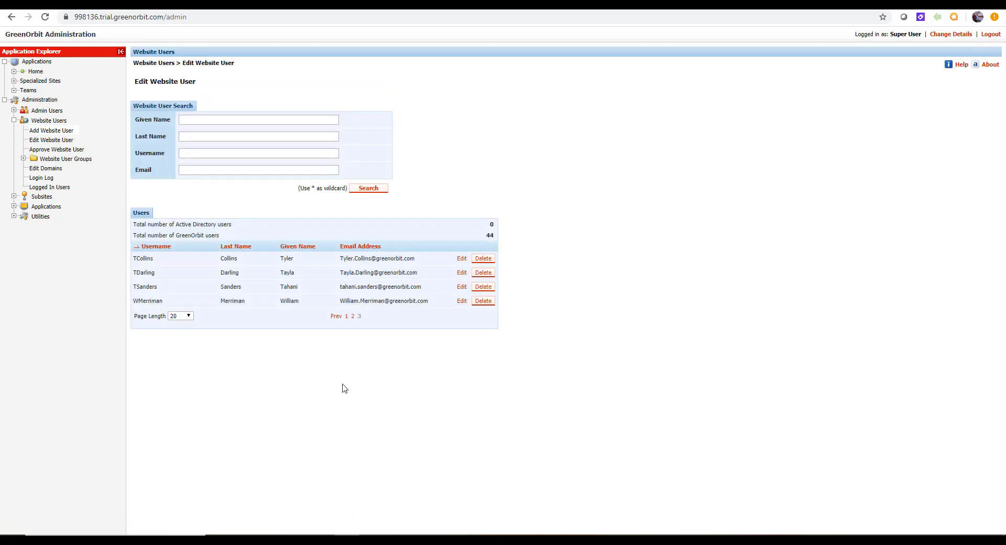
click(352, 317)
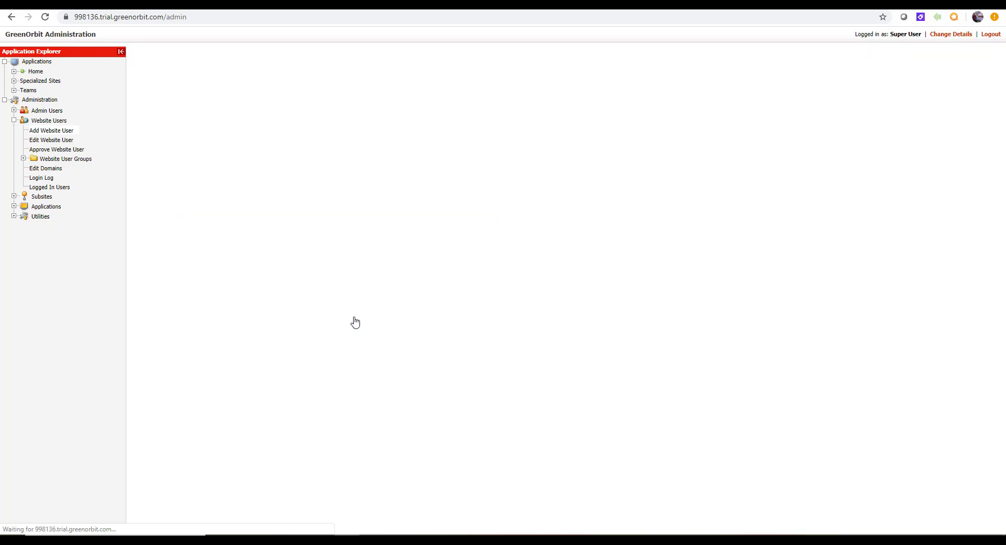
scroll(313, 411, down, 1)
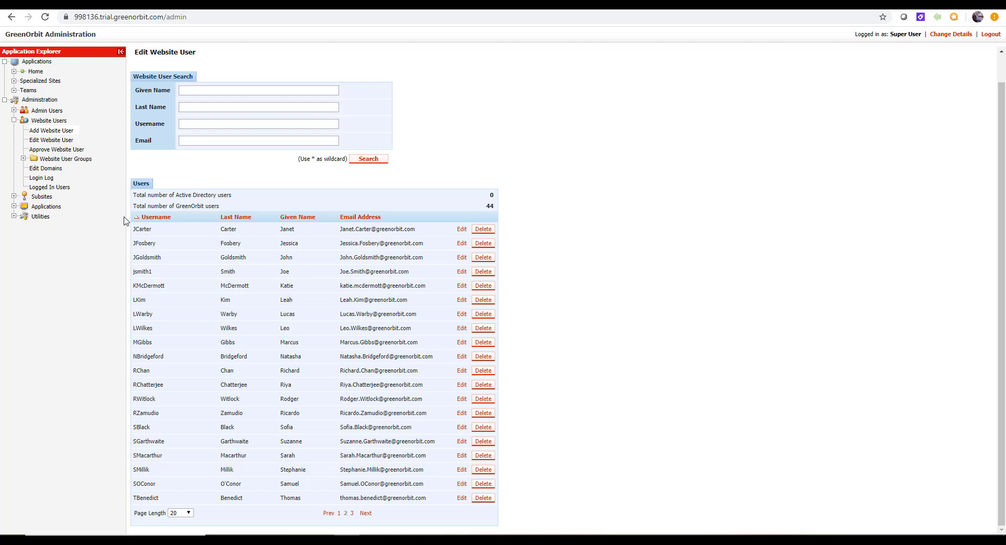
click(14, 121)
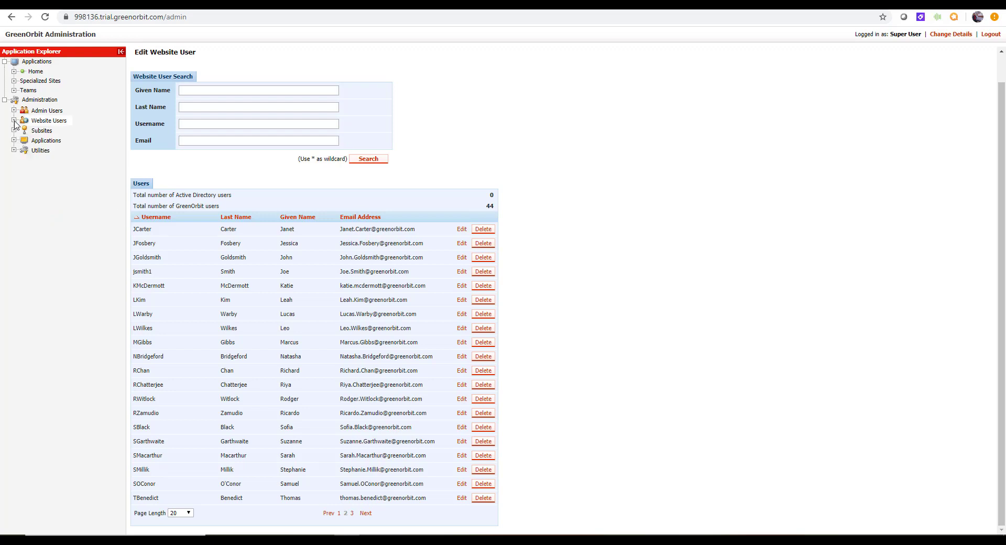
click(13, 111)
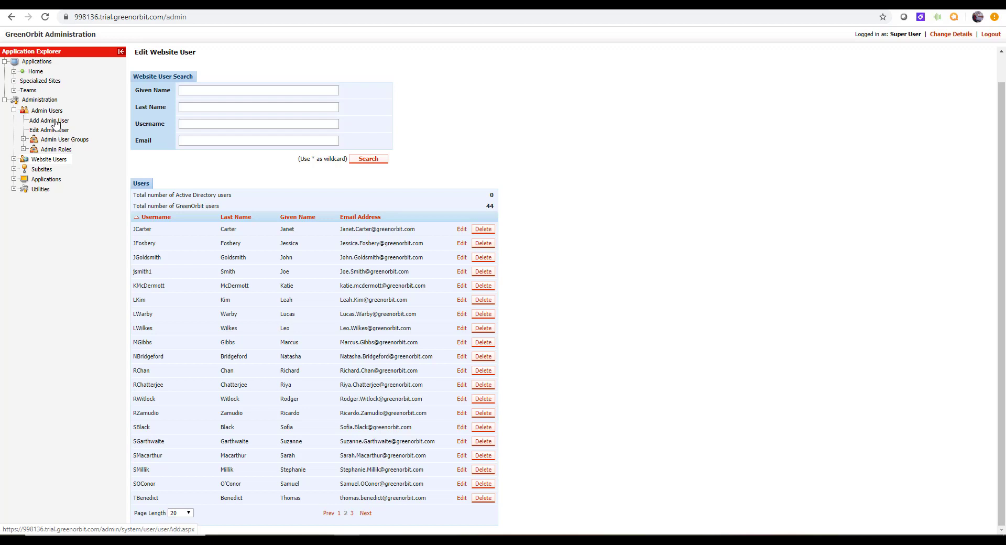
- Start a new admin user based on the website user found by wildcard first-name search, validating the username
click(56, 123)
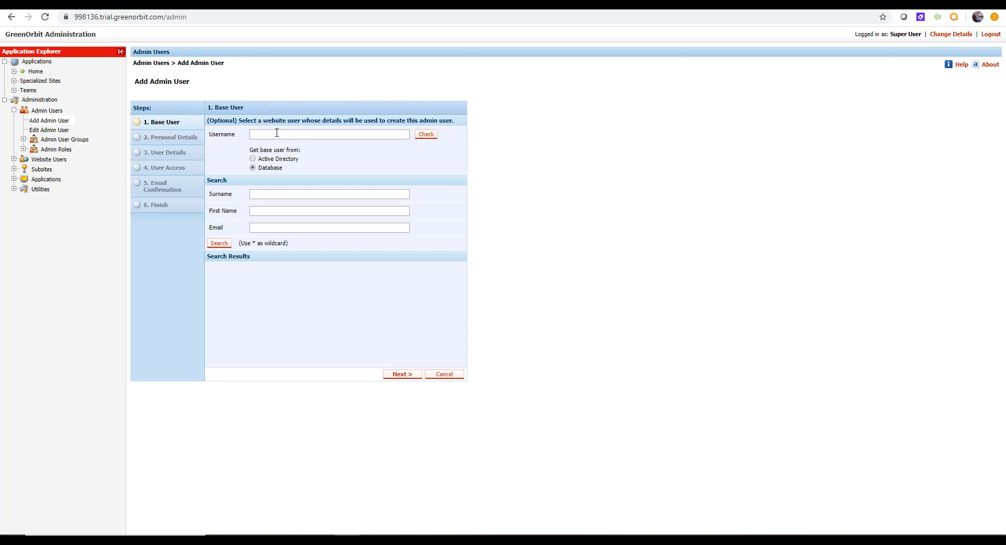
click(275, 214)
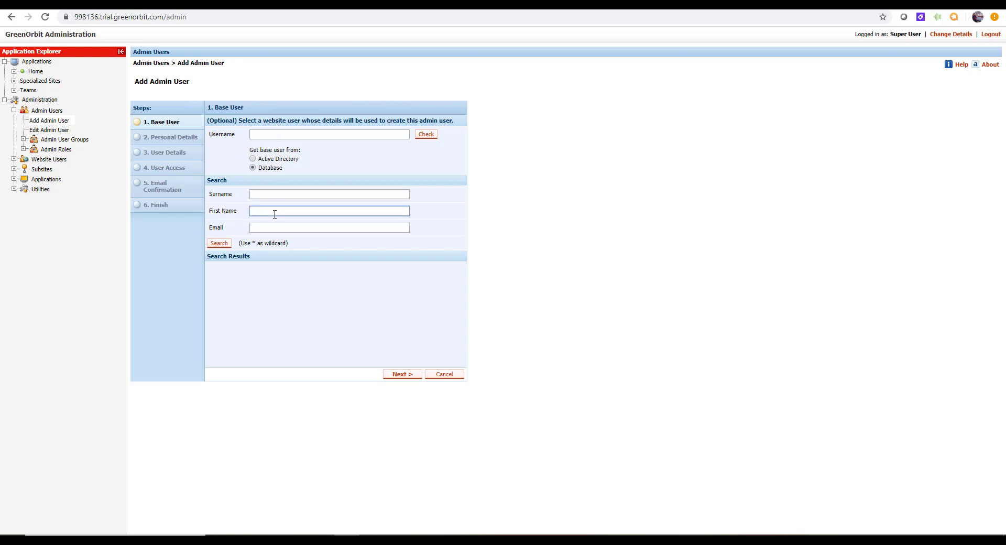
text(*joe*)
click(215, 246)
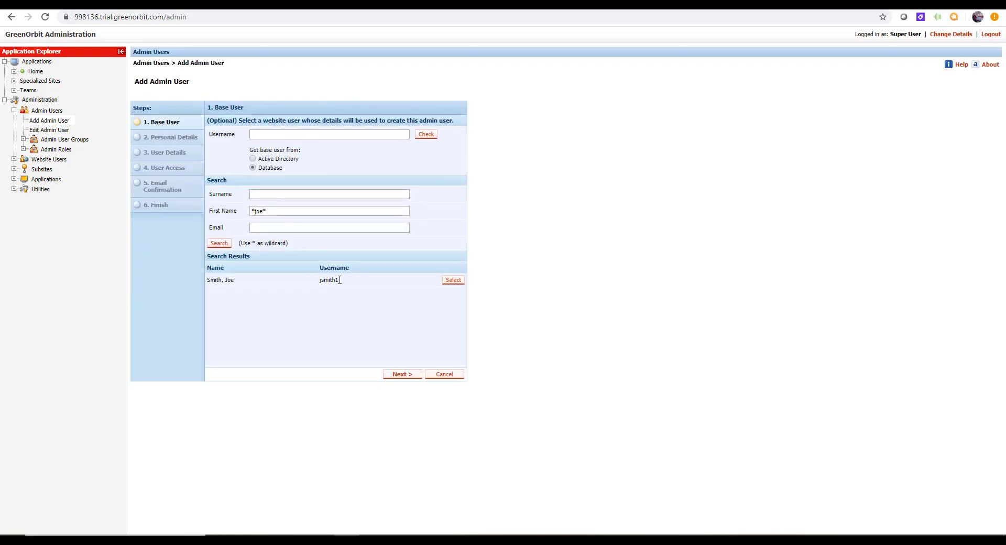
click(454, 281)
click(423, 136)
click(398, 376)
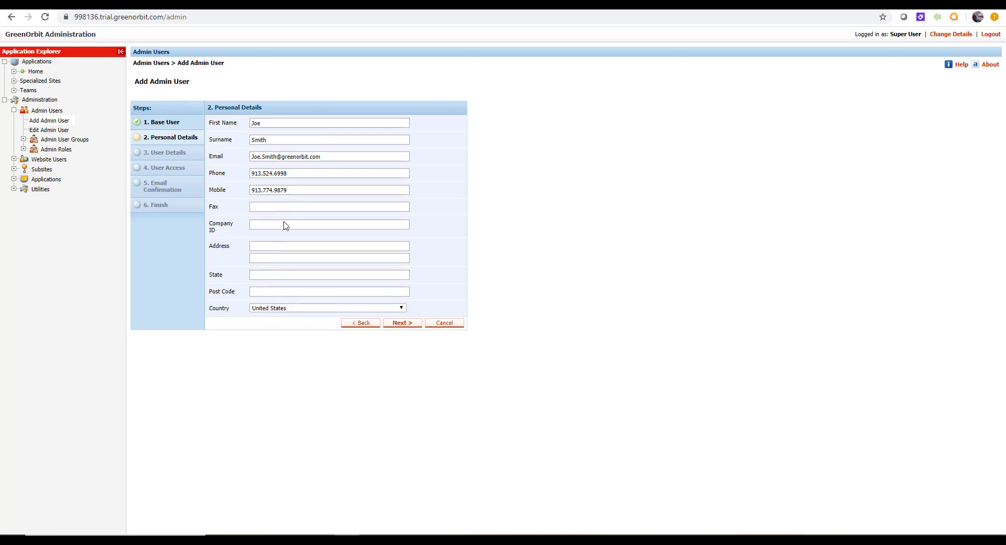
- Accept the prefilled personal details and advance to User Details
click(401, 323)
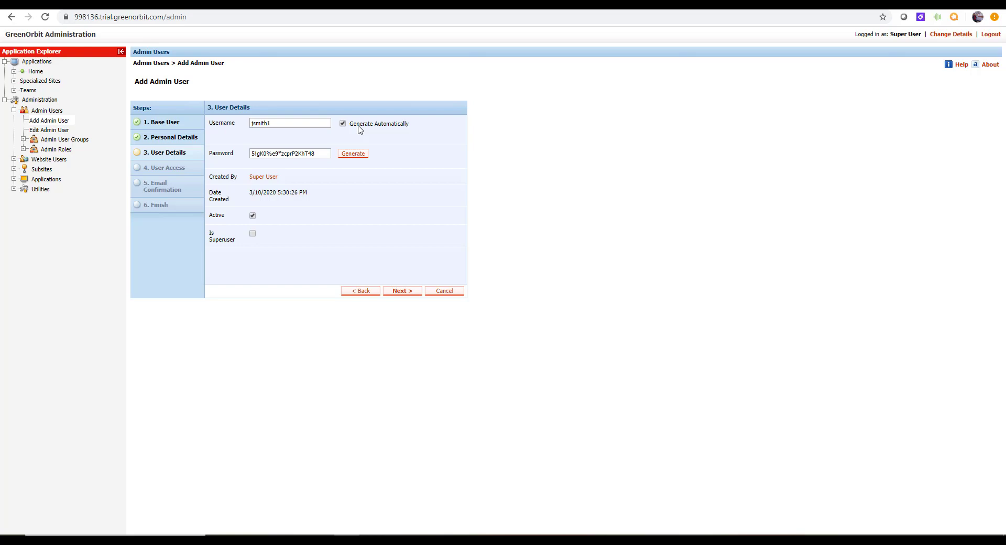
- Replace the generated password with a chosen one, make the admin a superuser, and continue to User Access
click(323, 155)
key(BackSpace)
key(BackSpace)
key(BackSpace)
key(BackSpace)
key(BackSpace)
key(BackSpace)
key(BackSpace)
key(BackSpace)
key(BackSpace)
key(BackSpace)
key(BackSpace)
key(BackSpace)
key(BackSpace)
key(BackSpace)
key(BackSpace)
key(BackSpace)
key(BackSpace)
key(BackSpace)
key(BackSpace)
key(BackSpace)
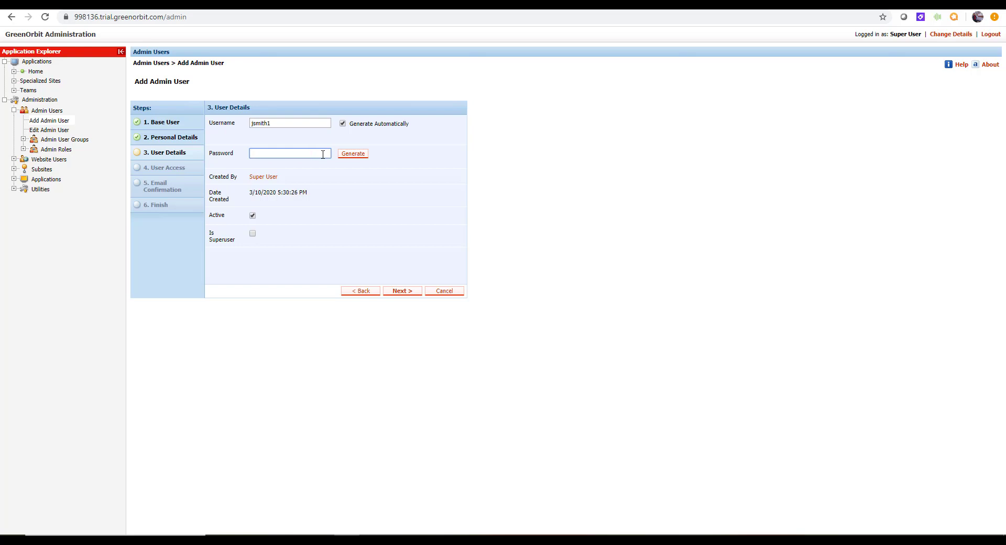
text(Password0101!)
click(253, 234)
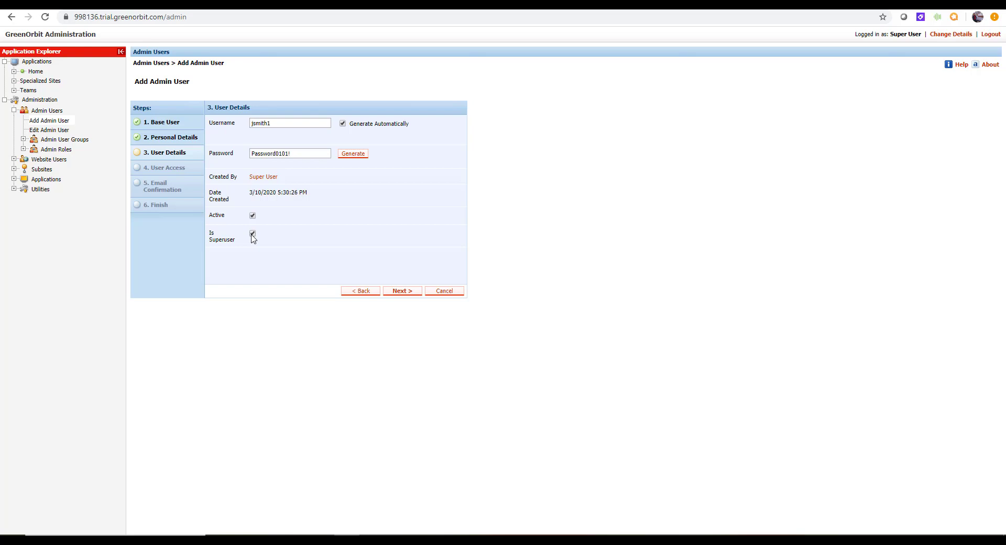
click(399, 292)
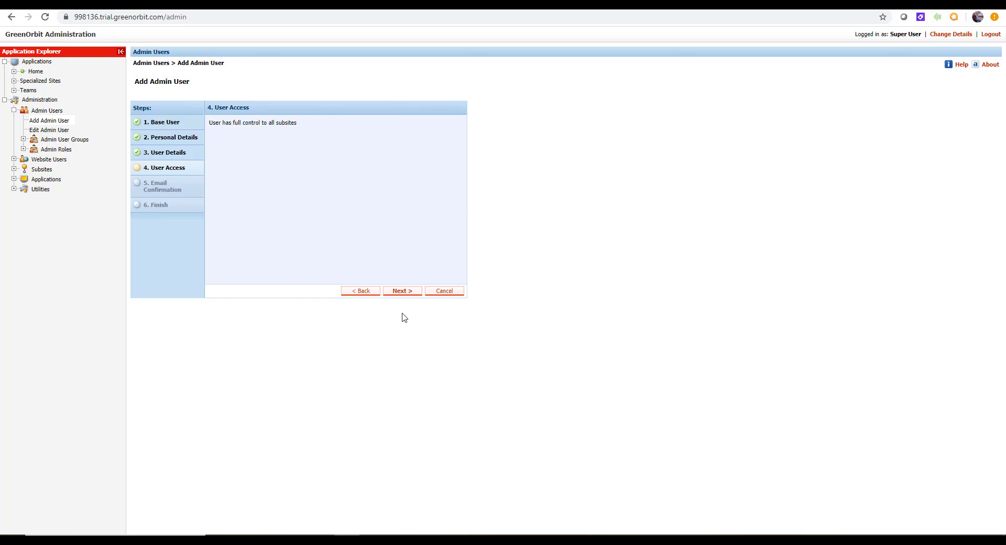
- Enable the welcome notification email to the new user and advance to the Finish summary
click(398, 292)
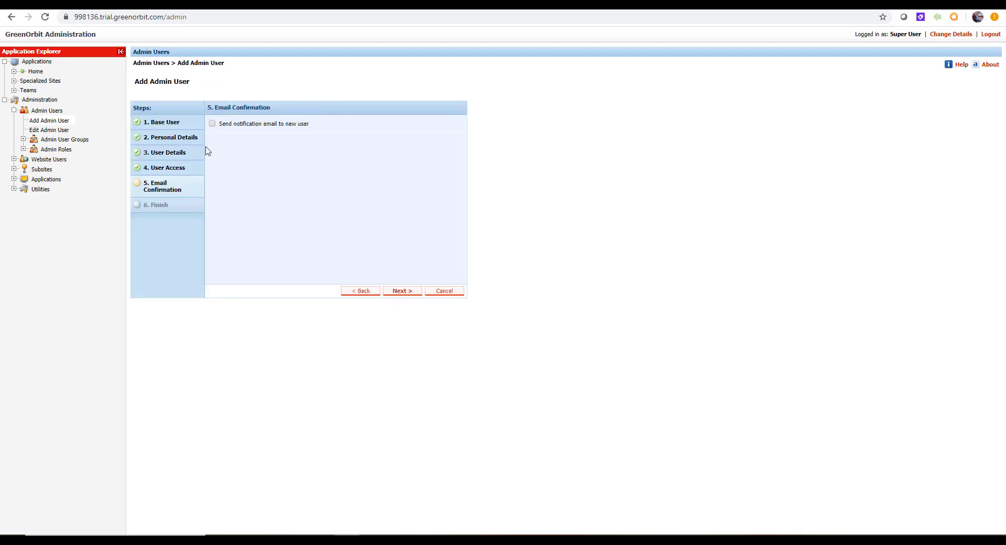
click(213, 124)
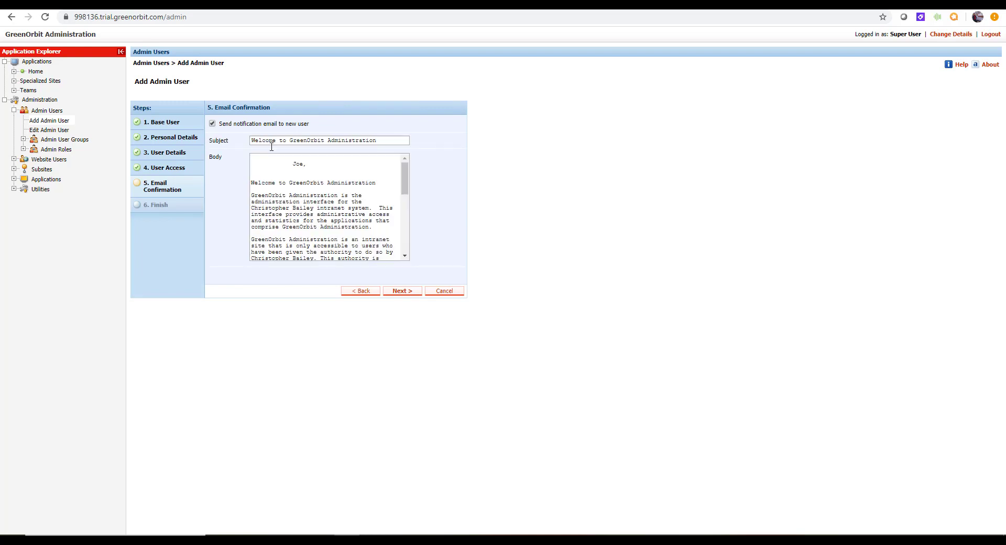
drag(407, 183, 412, 232)
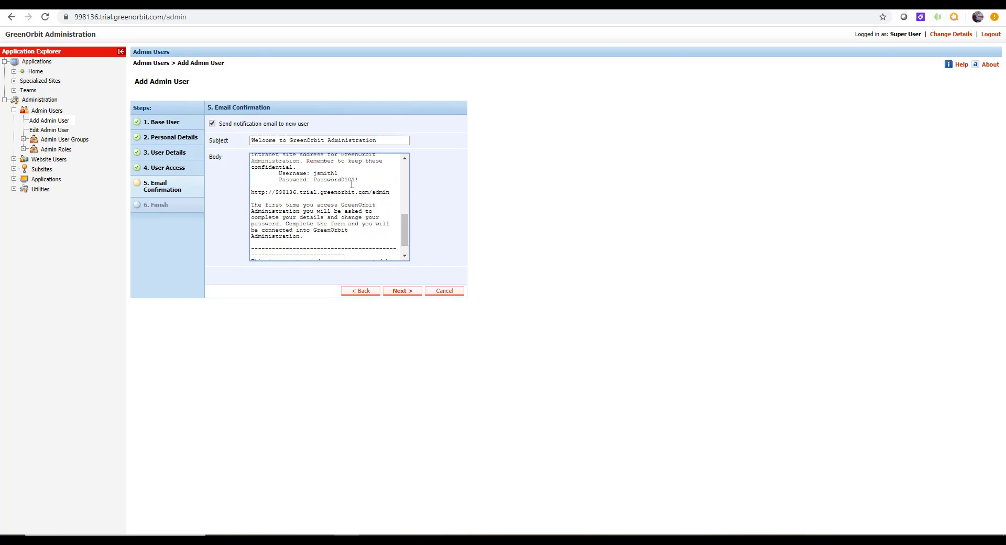
click(402, 291)
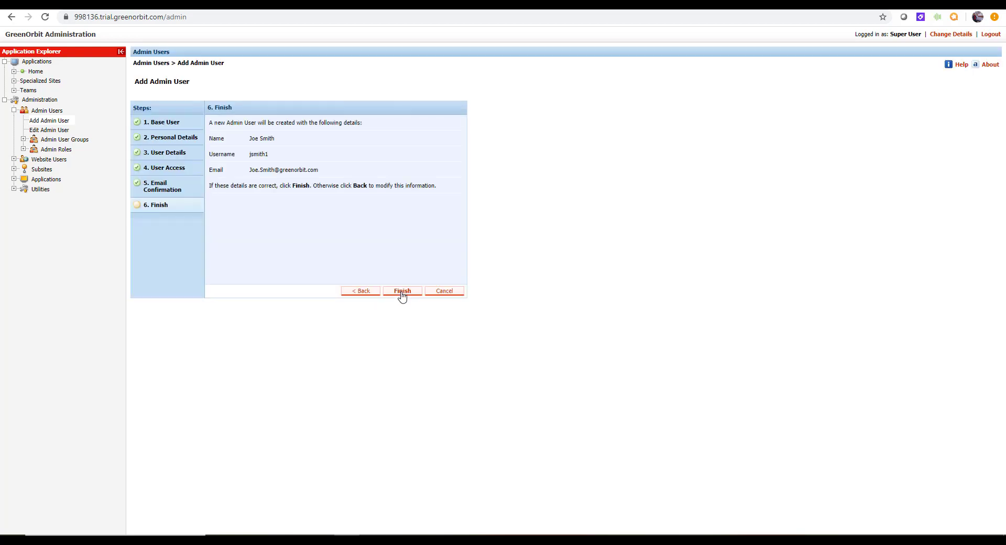
- Finish the wizard to create the admin user
click(402, 293)
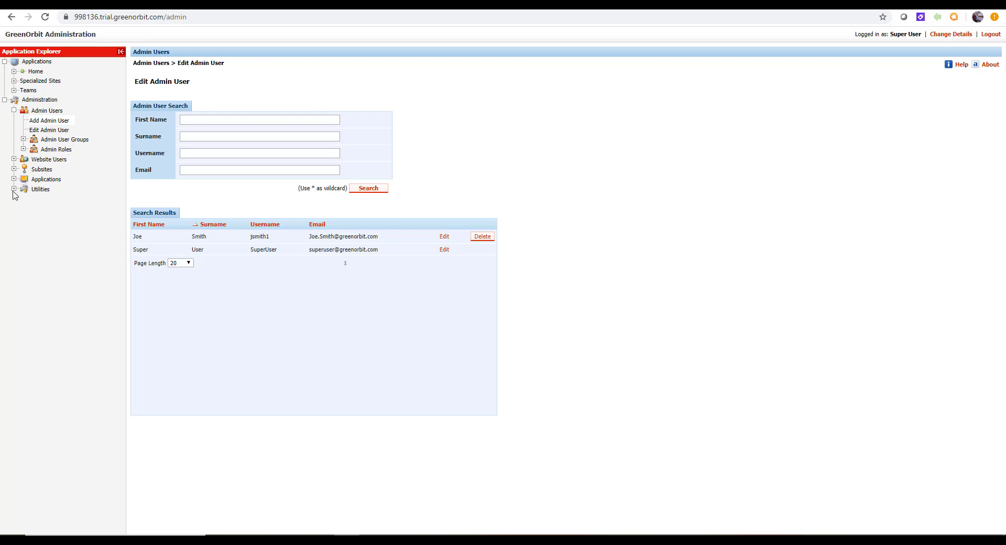
- Open Edit Subsite from Utilities > Subsites in the Application Explorer
click(14, 189)
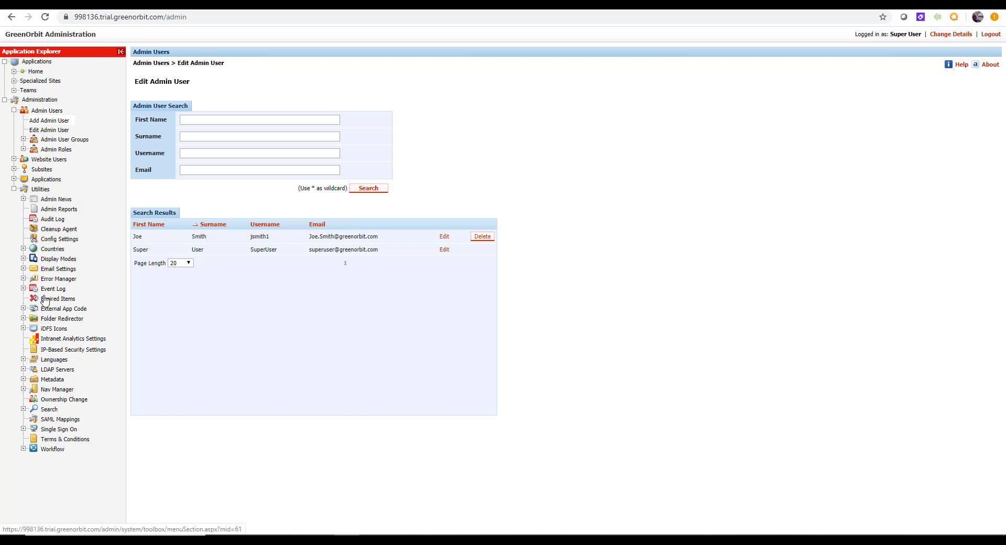
click(14, 169)
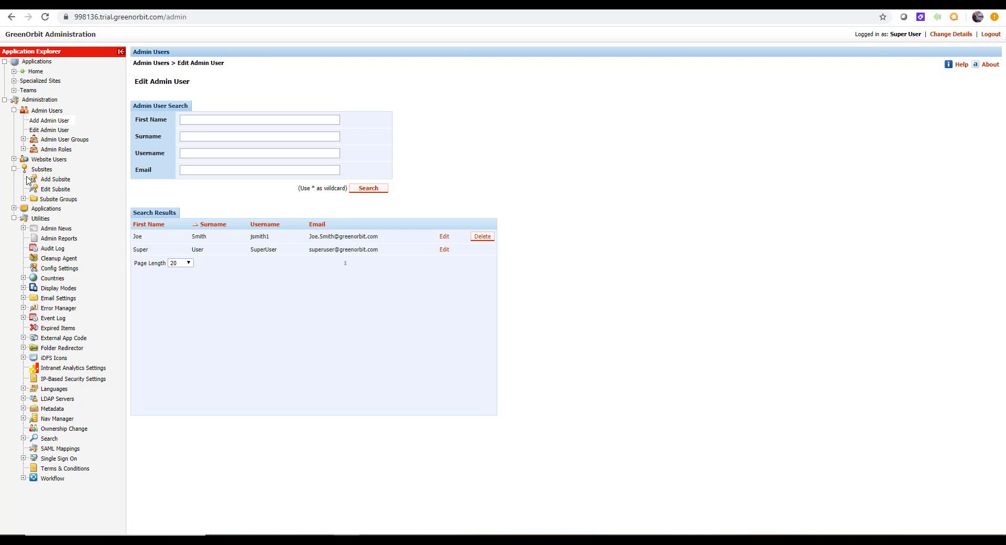
click(49, 192)
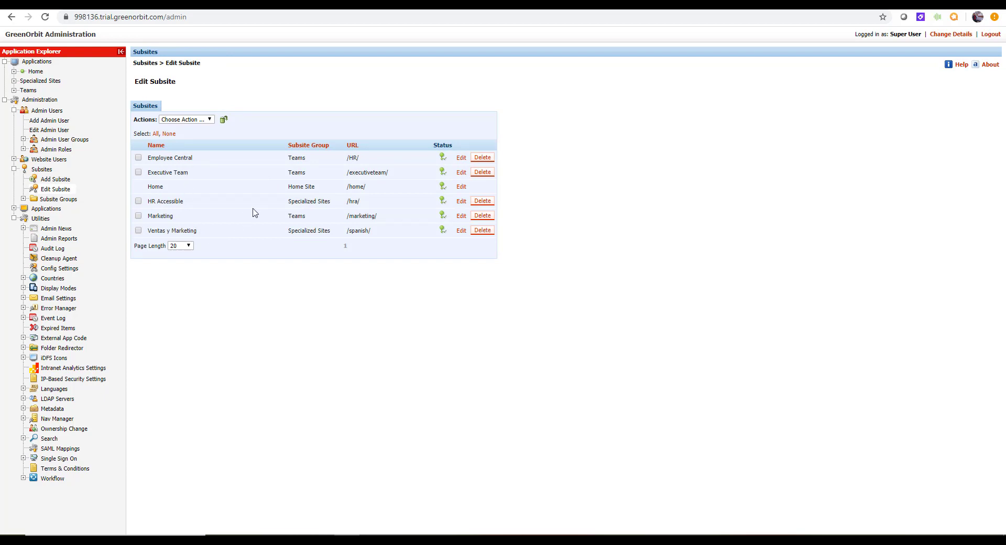
- Edit the Home subsite, view its Security tab permissions, and start adding a user
click(462, 188)
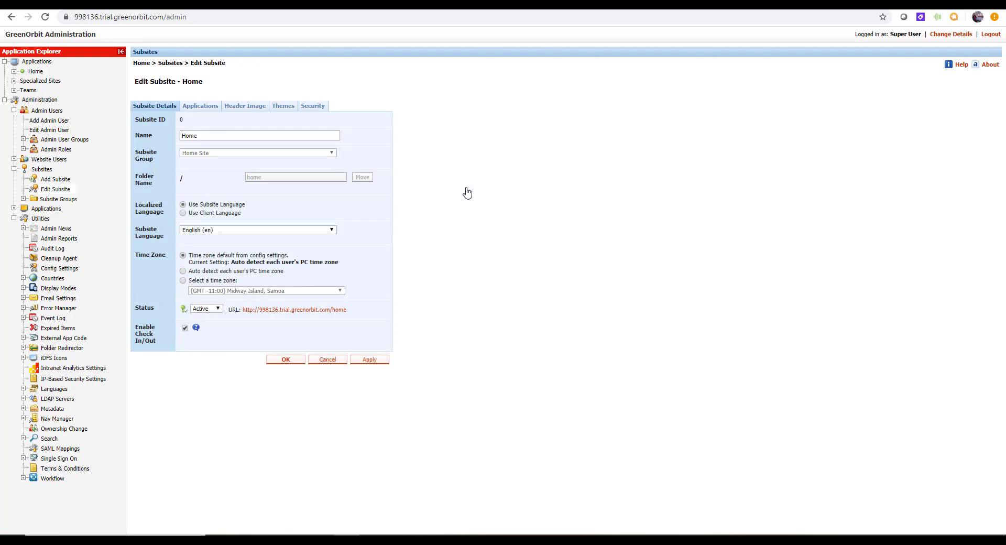
click(313, 107)
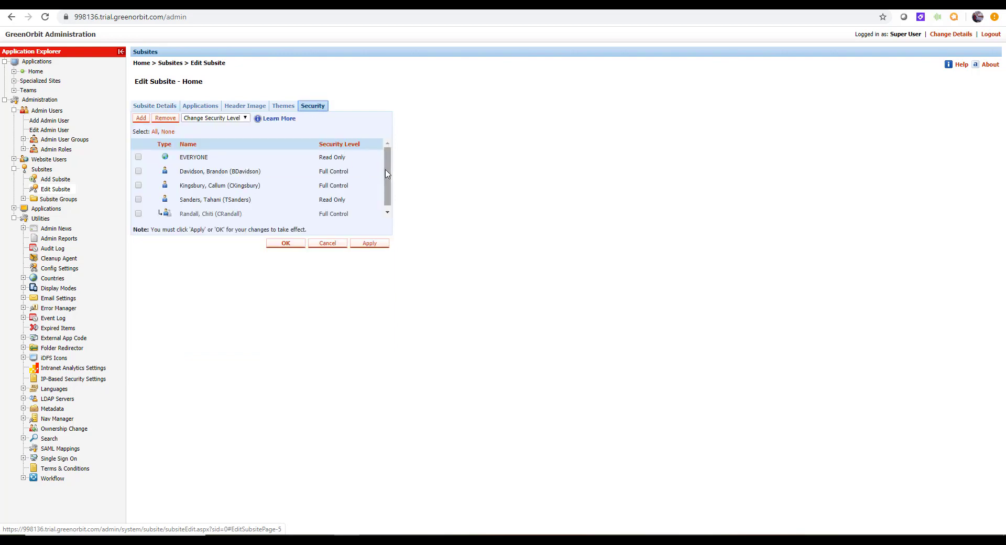
drag(387, 174, 386, 206)
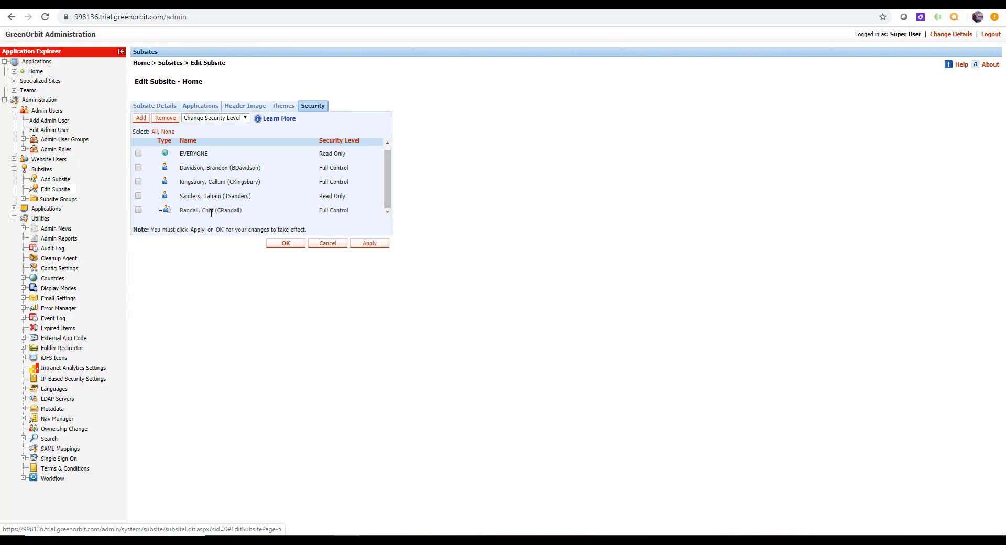
mouse_move(208, 167)
click(139, 120)
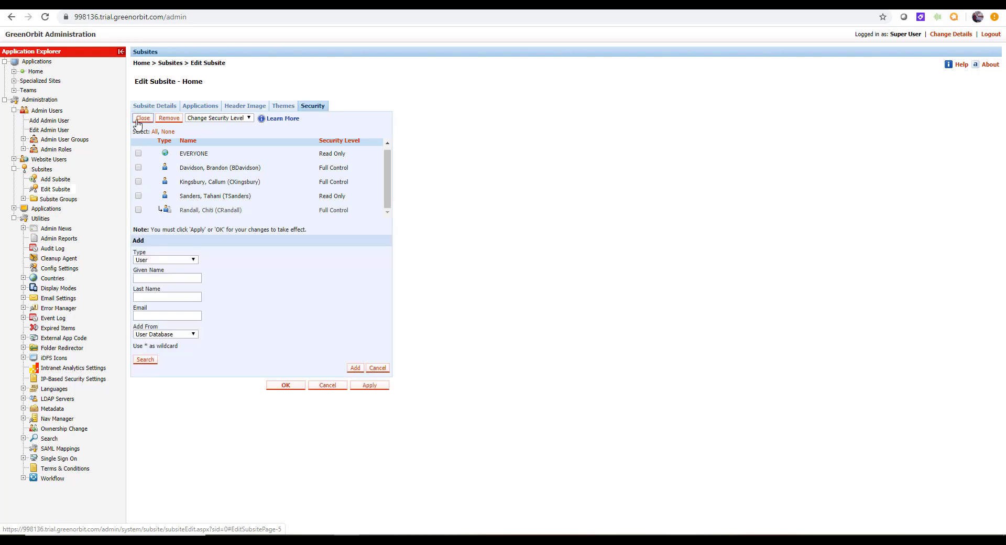
- Find the new admin with a wildcard given-name search, add them at Read Only, and select their row
click(170, 277)
text(*)
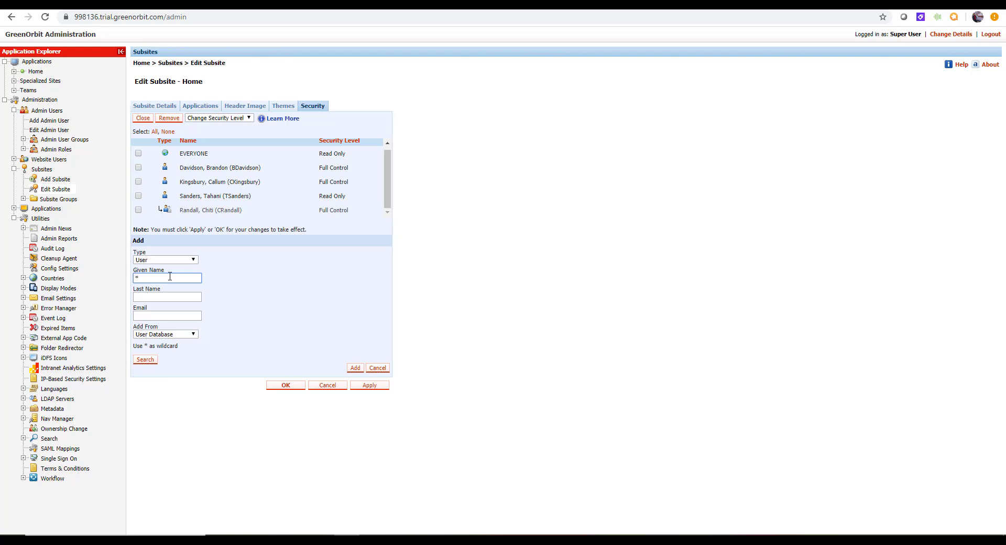
text(Joe*)
click(146, 362)
click(355, 368)
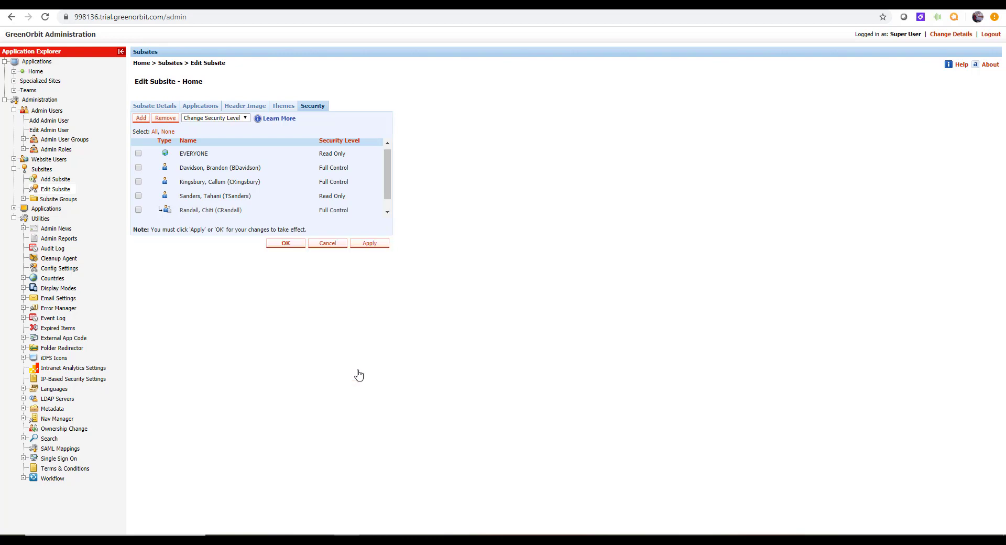
triple_click(389, 207)
click(388, 215)
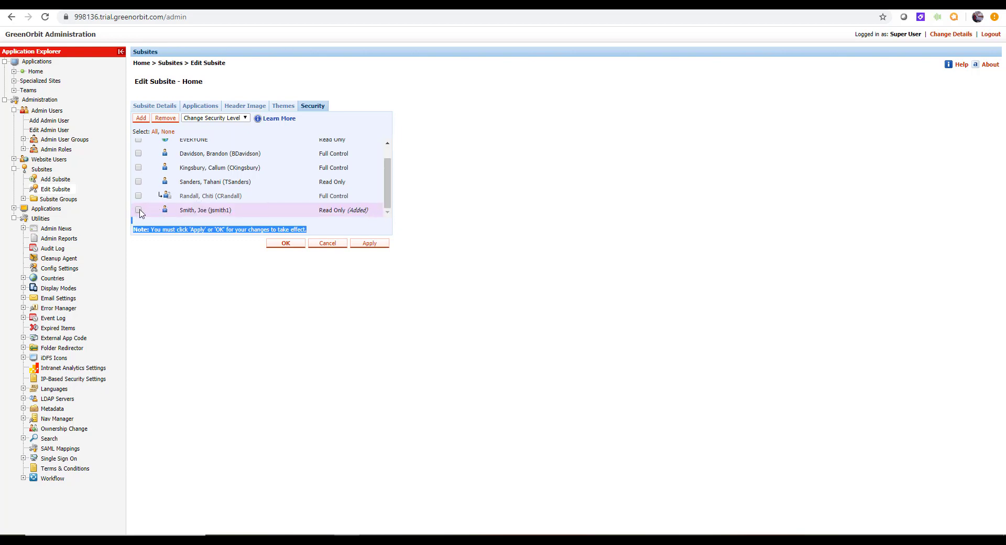
- Change the added user's Home subsite security level to Full Control and save
click(245, 118)
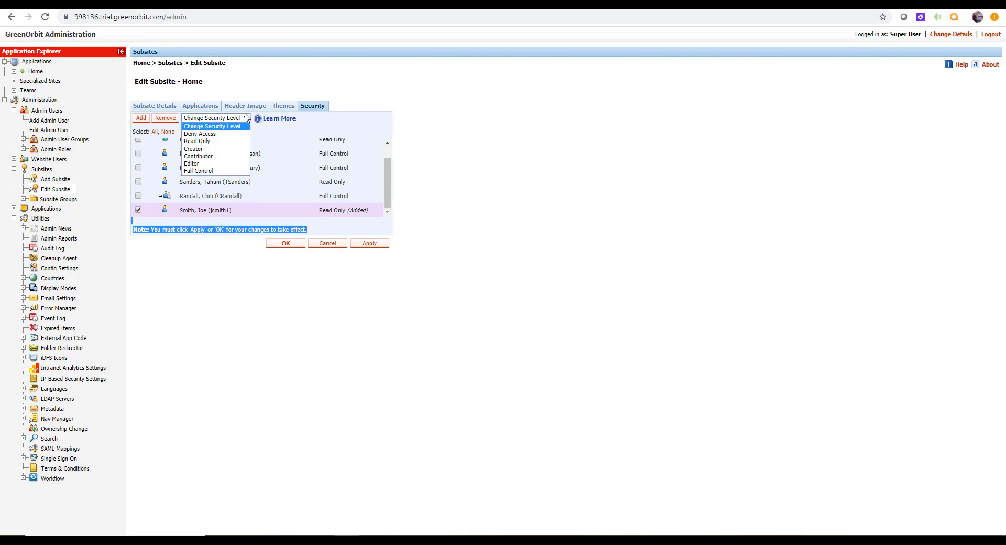
click(233, 171)
click(289, 257)
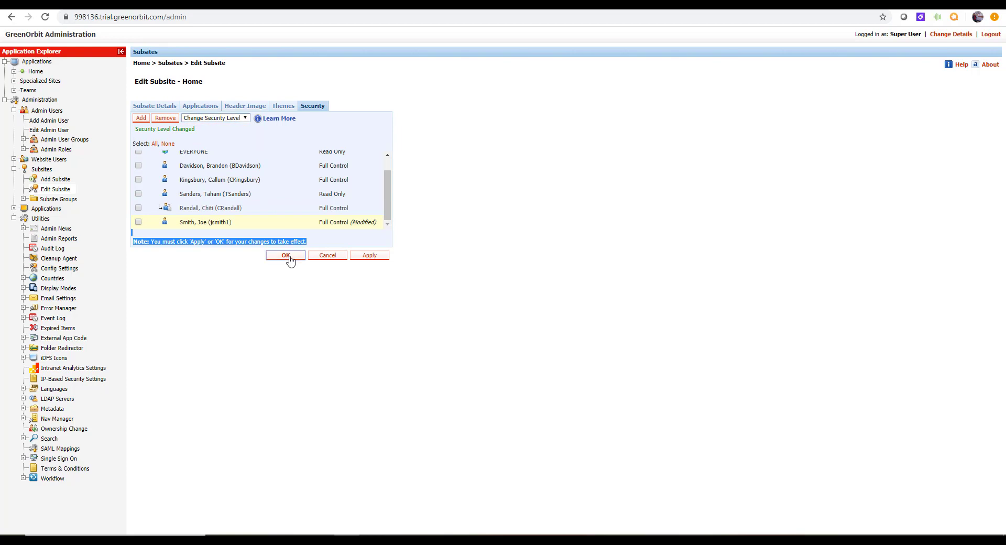